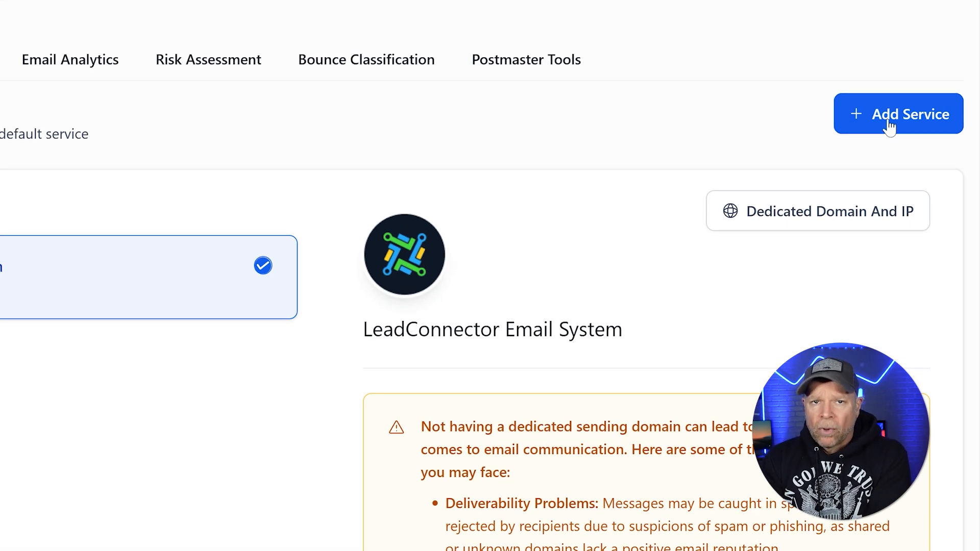
click(888, 126)
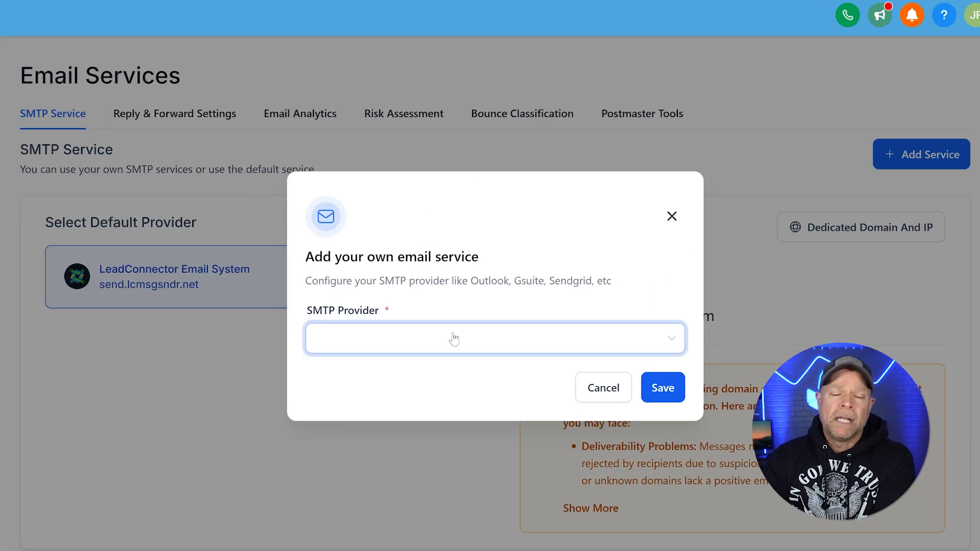
click(454, 339)
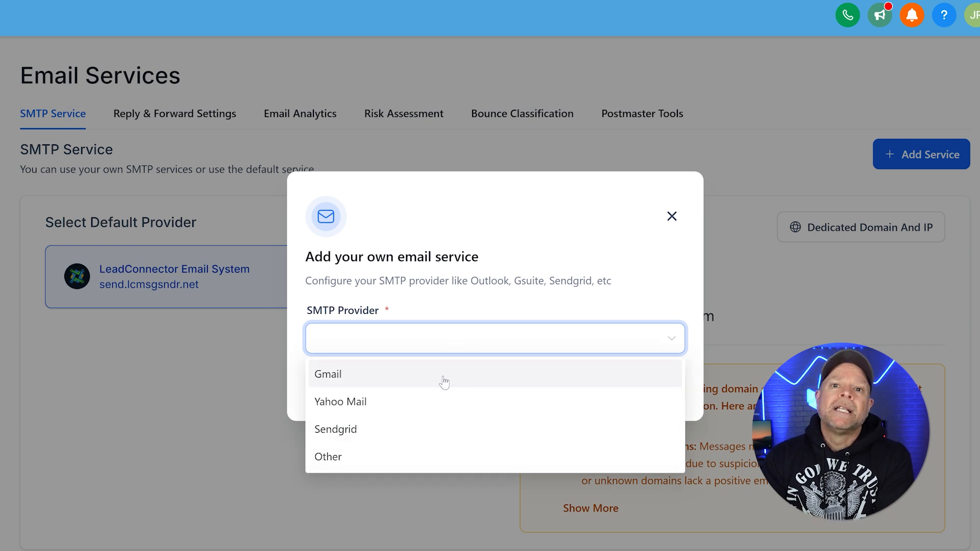
click(444, 377)
click(439, 339)
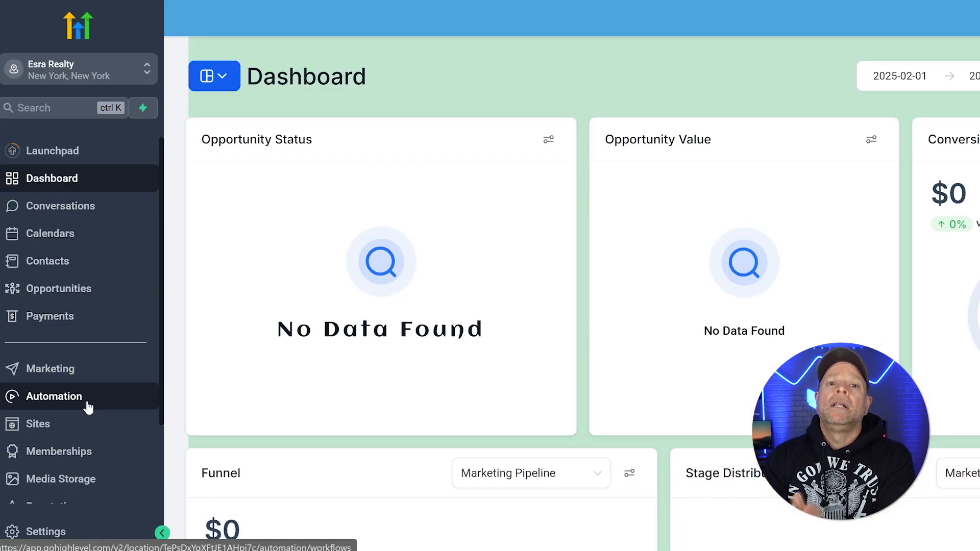
click(88, 405)
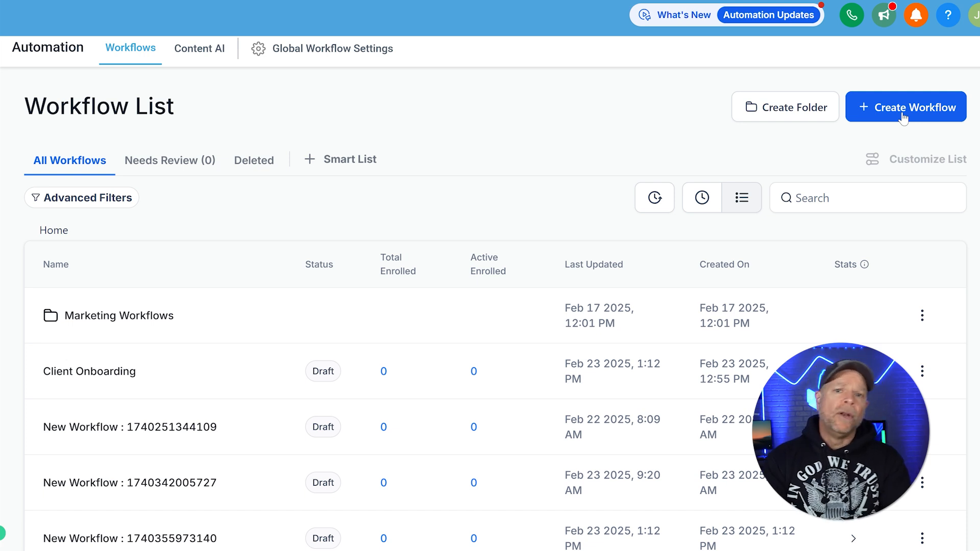
click(904, 117)
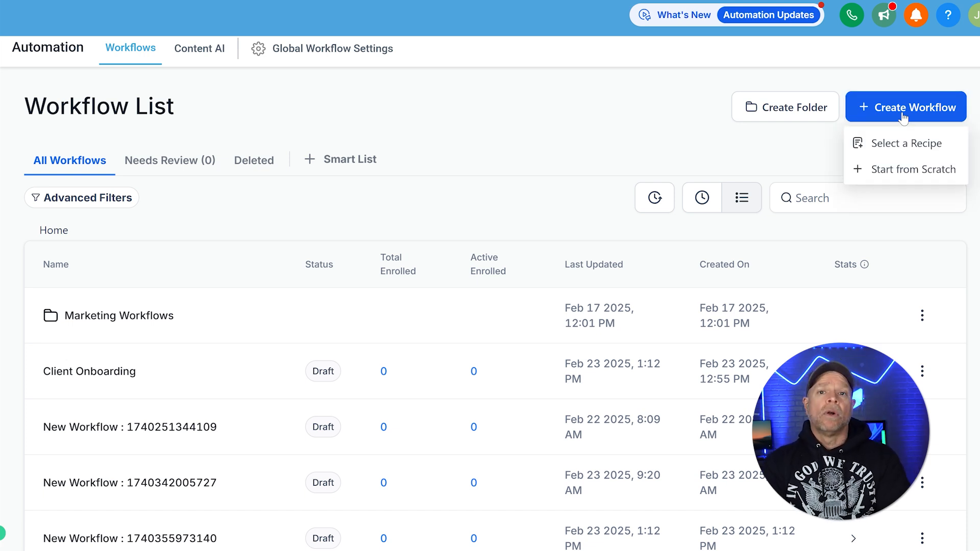
click(942, 173)
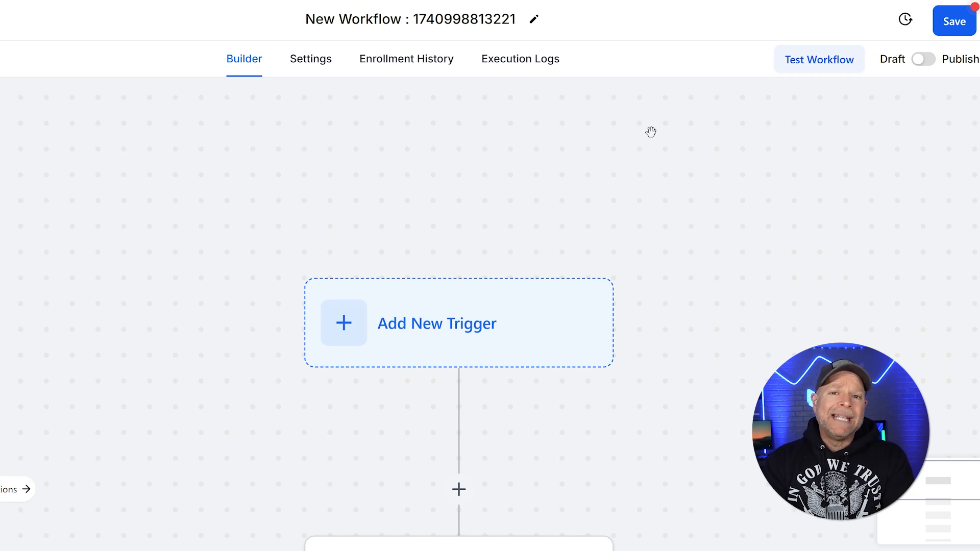
Replace the default workflow title with 'Lead Magnet Follow-Up'
click(534, 18)
key(ctrl+a)
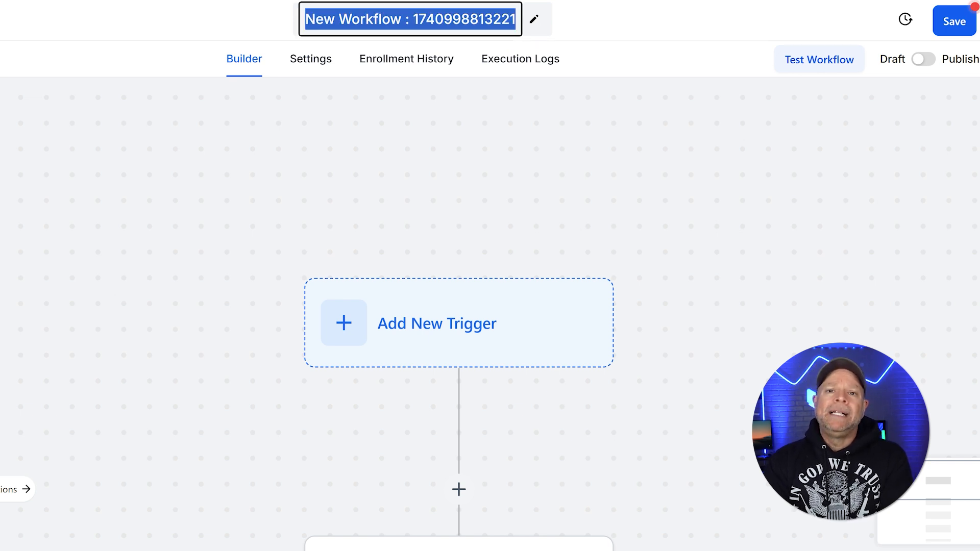
text(Lead Magnet Follow-Up)
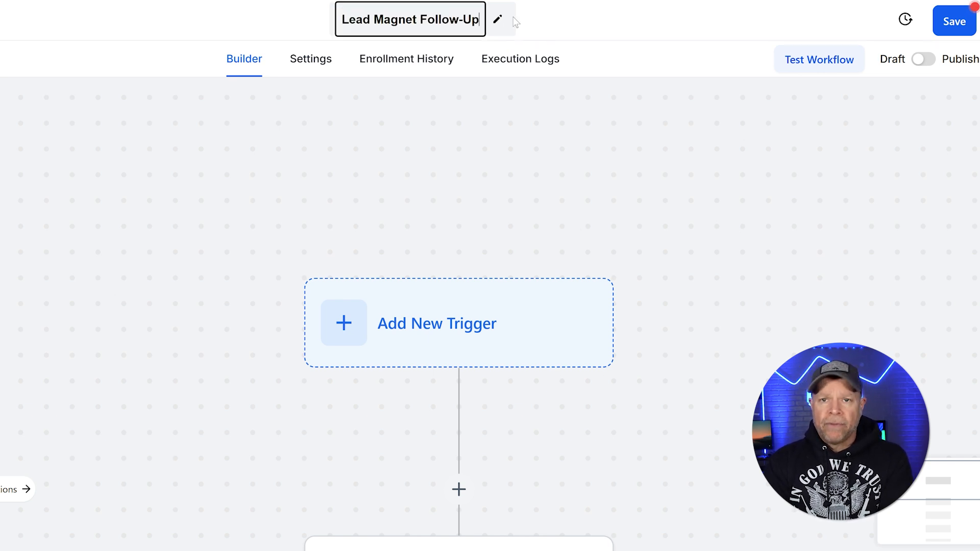
click(559, 24)
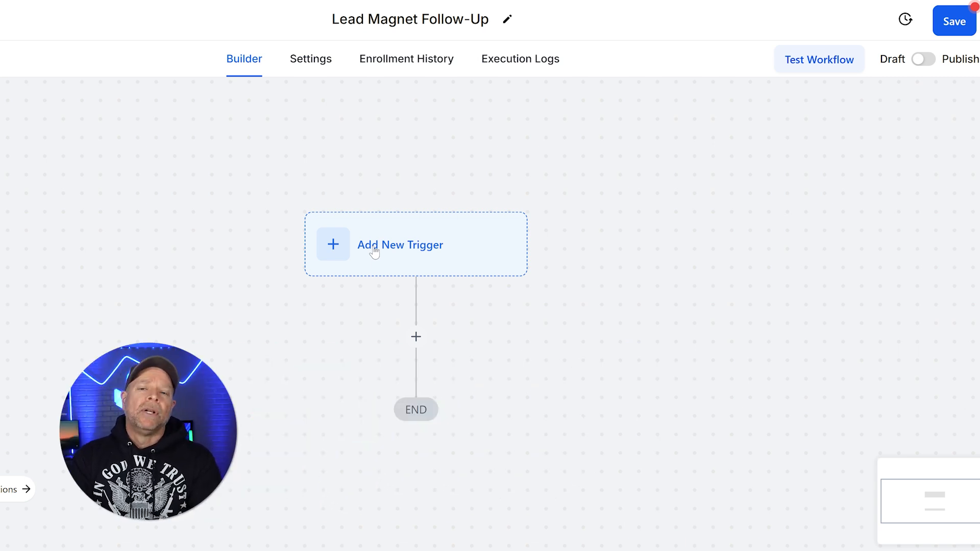
Add a Contact Tag trigger to the workflow and name it 'New Lead Tag'
click(372, 270)
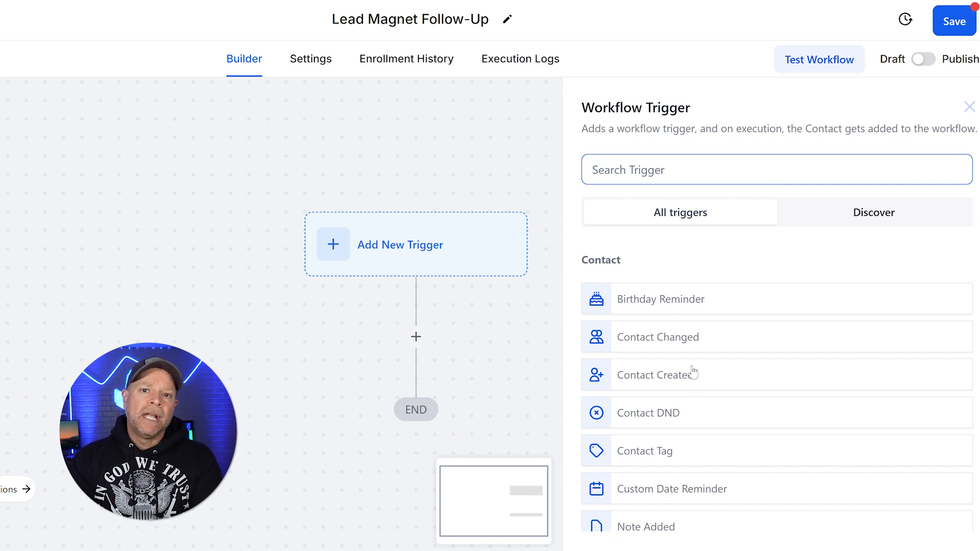
click(700, 456)
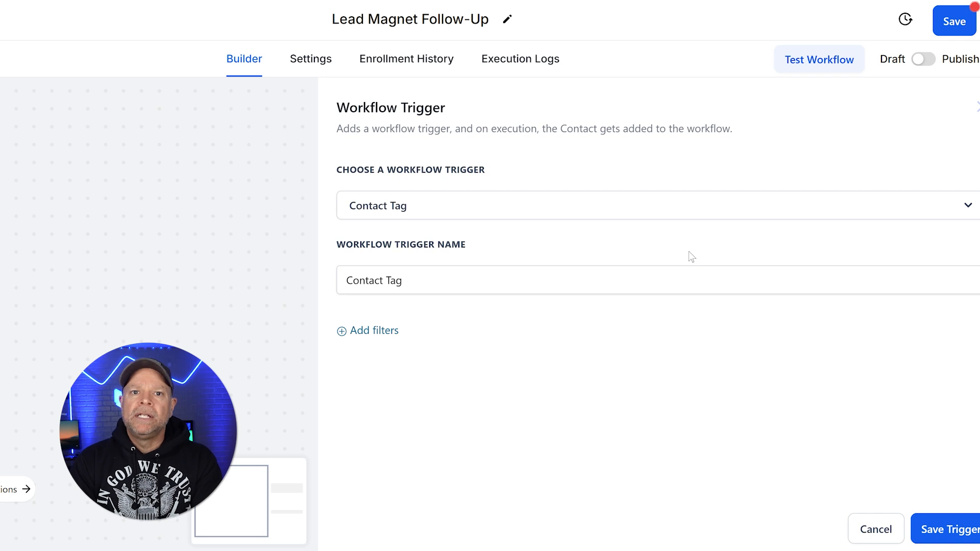
drag(403, 280, 346, 281)
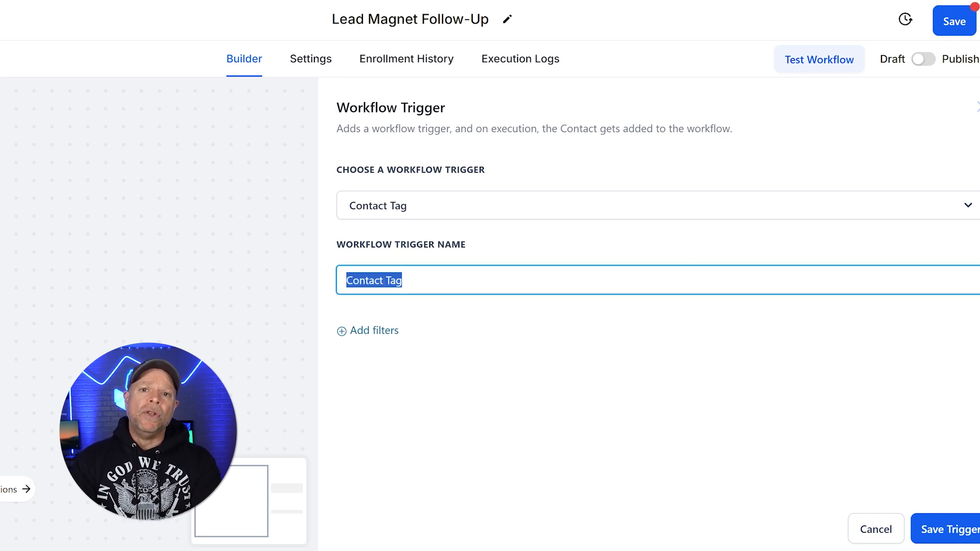
text(New Lead Tag)
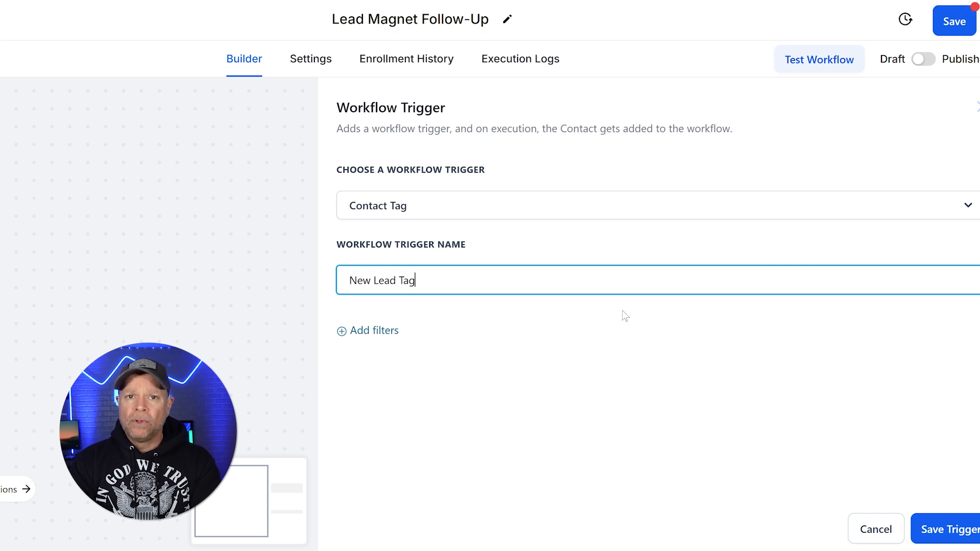
click(570, 40)
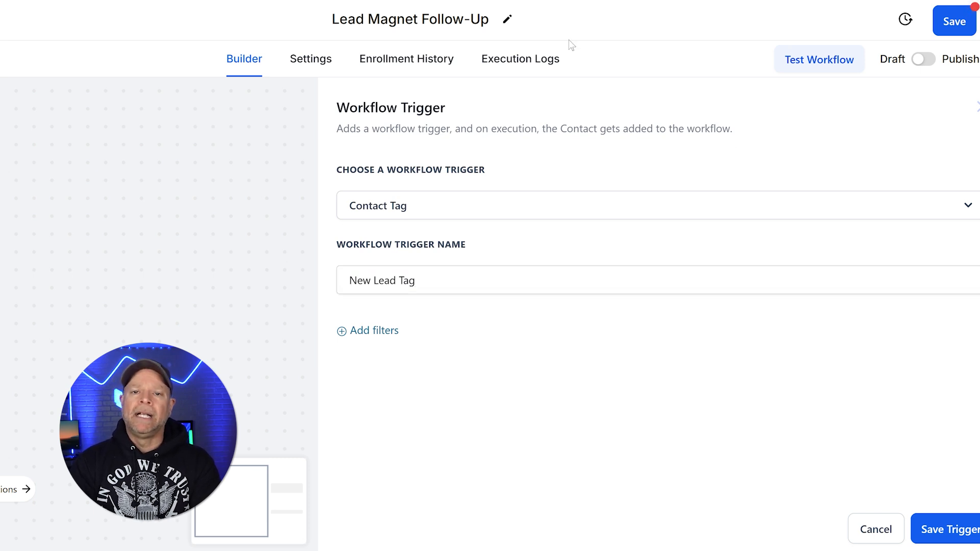
Add a Tag Added filter, remove it again, and save the trigger without filters
click(375, 332)
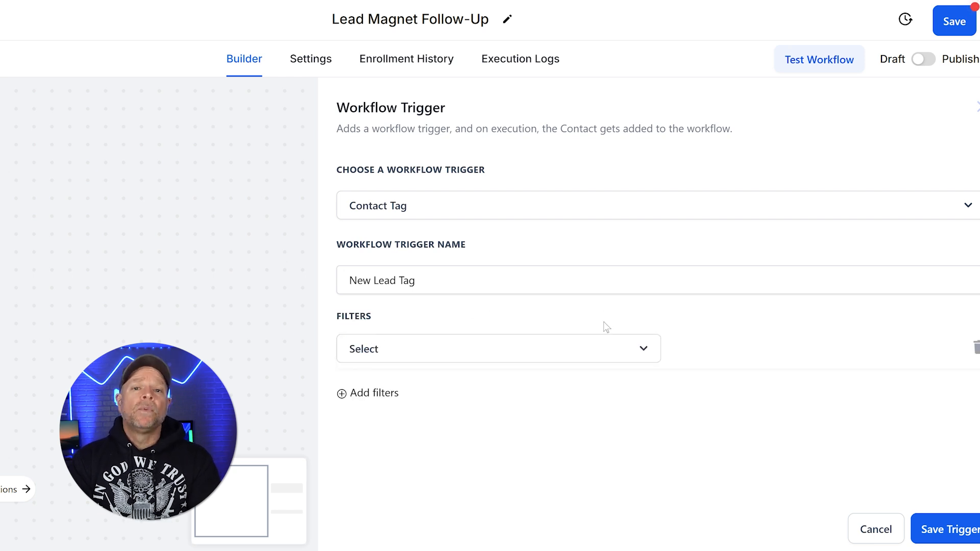
click(611, 349)
scroll(516, 365, down, 1)
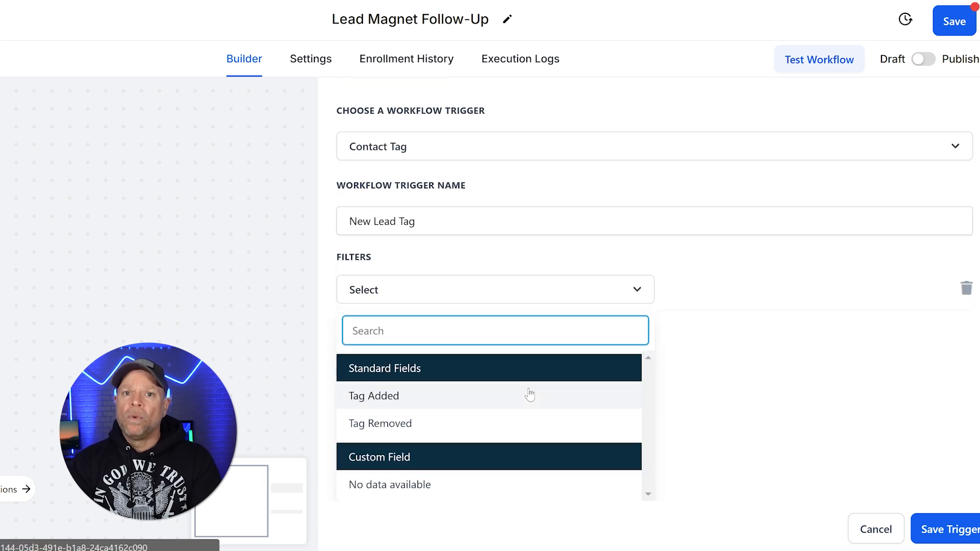
click(495, 397)
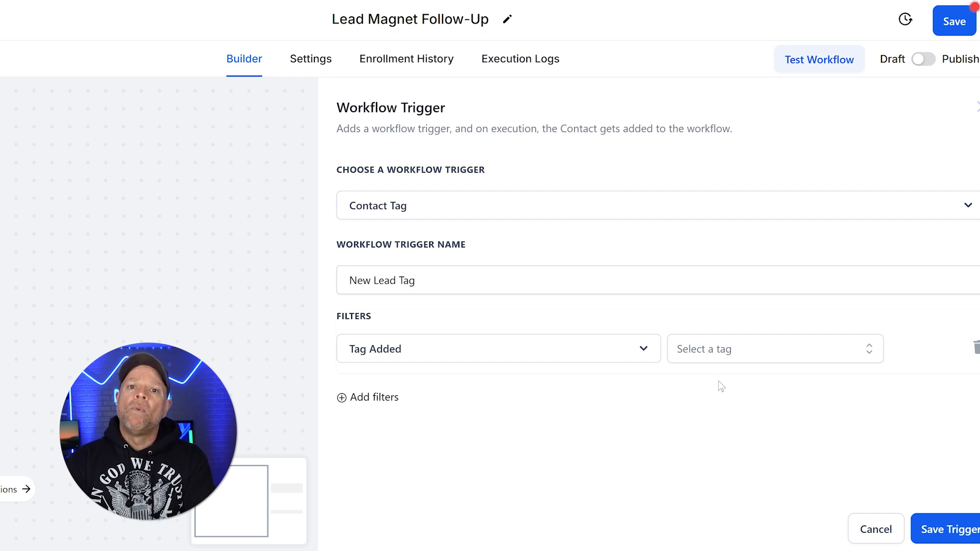
click(975, 348)
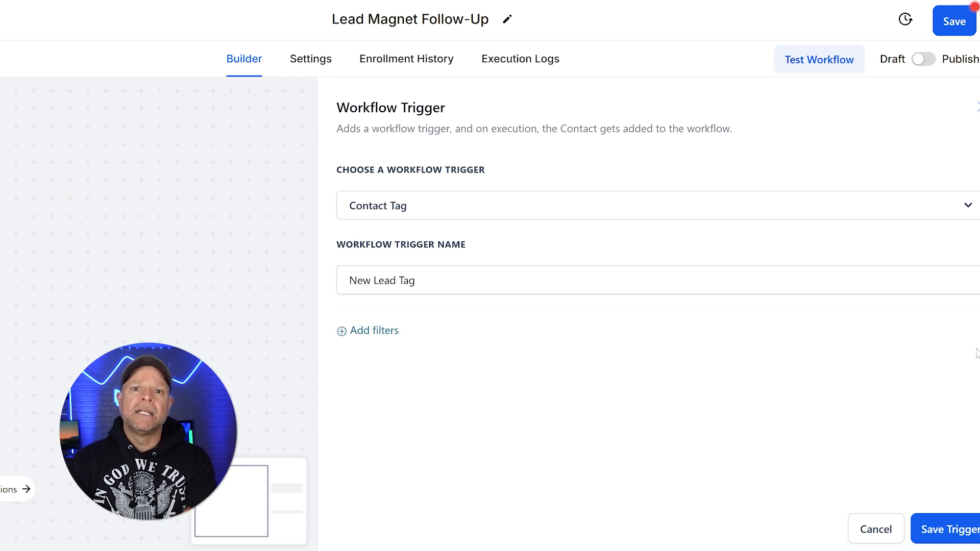
click(935, 531)
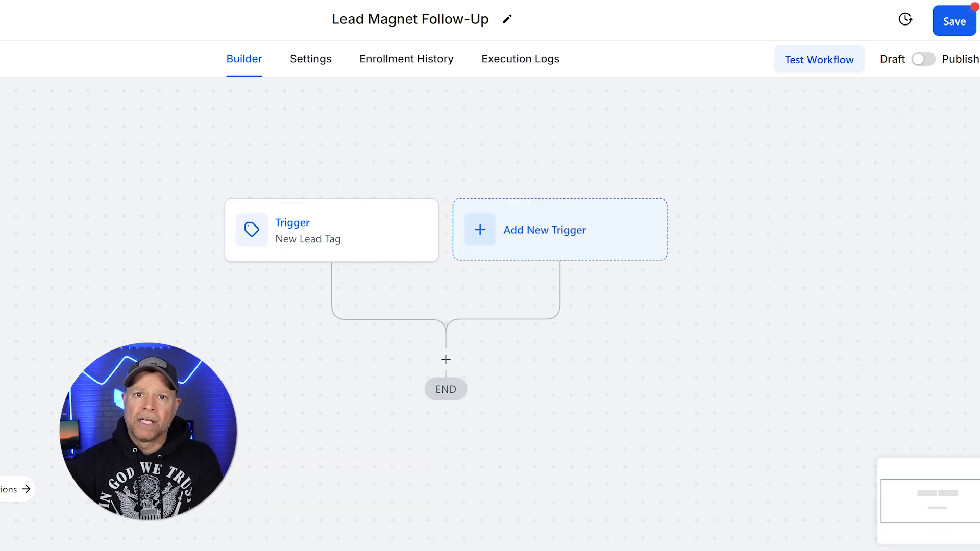
Insert a Send Email action below the New Lead Tag trigger using the Actions search
scroll(647, 234, down, 1)
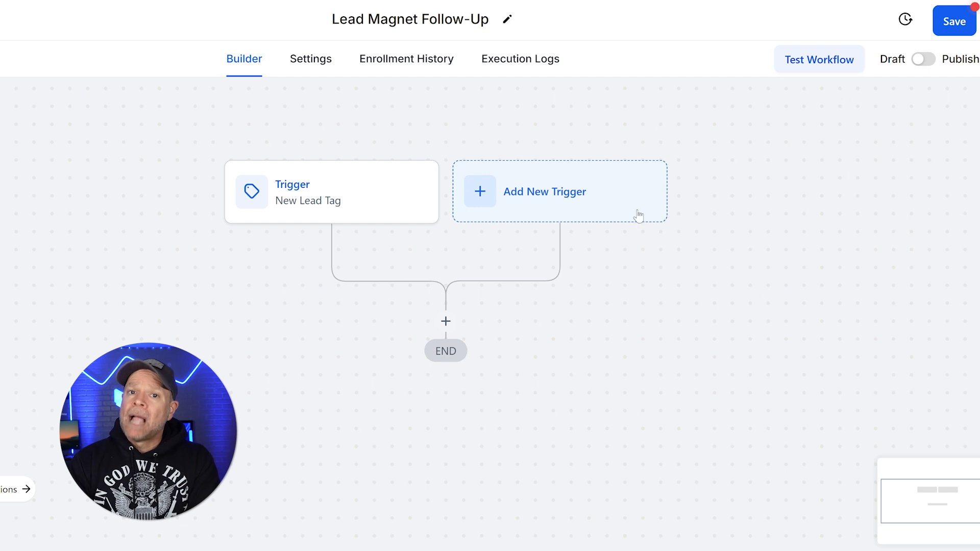
click(446, 323)
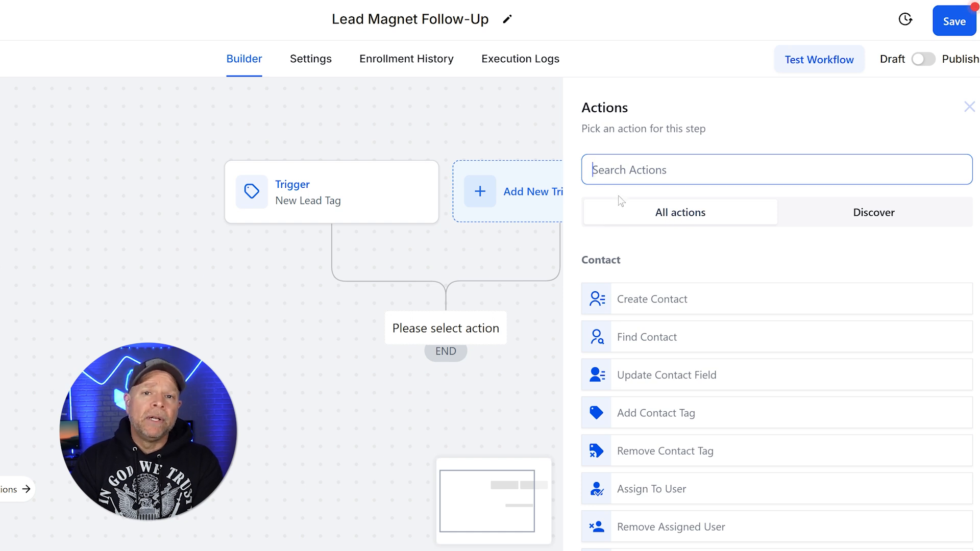
text(Send Email)
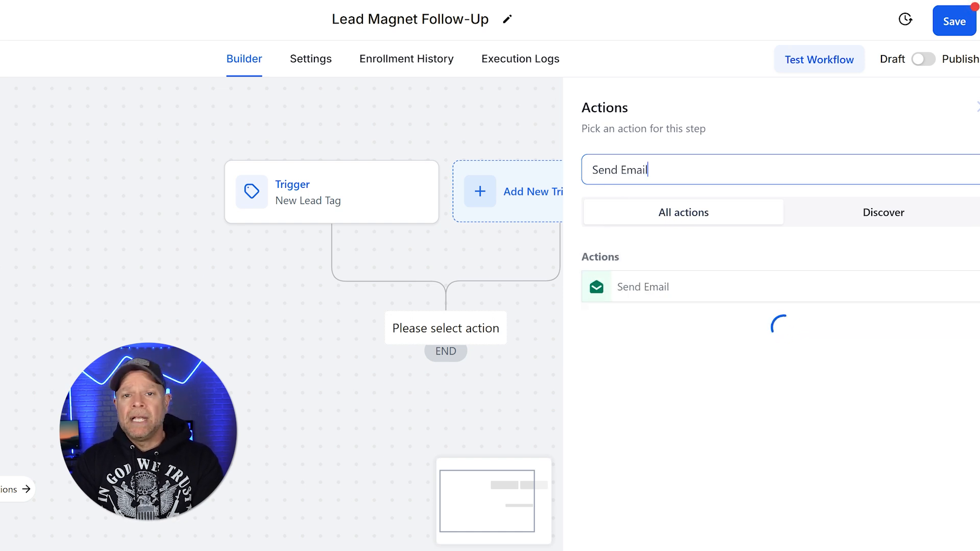
click(685, 293)
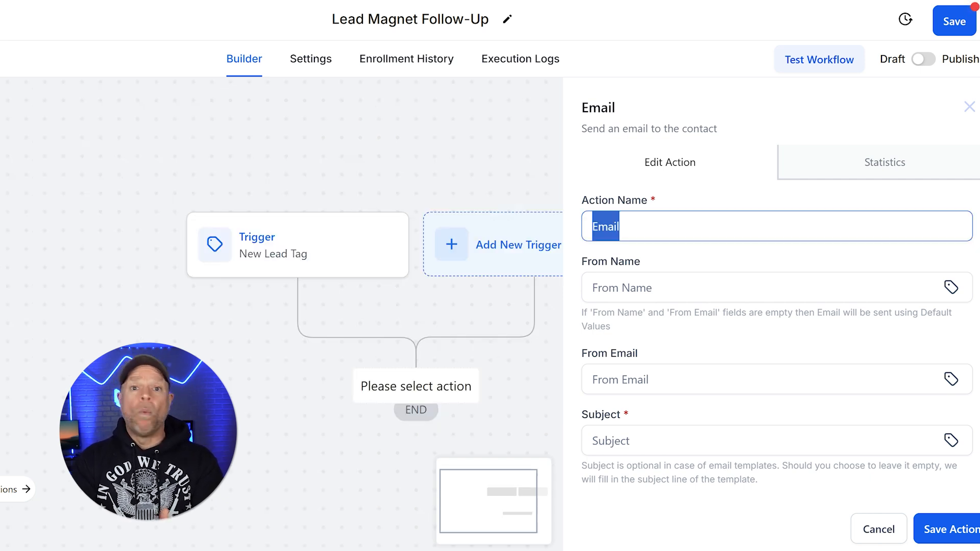
Name the action 'Welcome Email' and set its subject to 'Welcome to Our Community!'
text(Welcome Email)
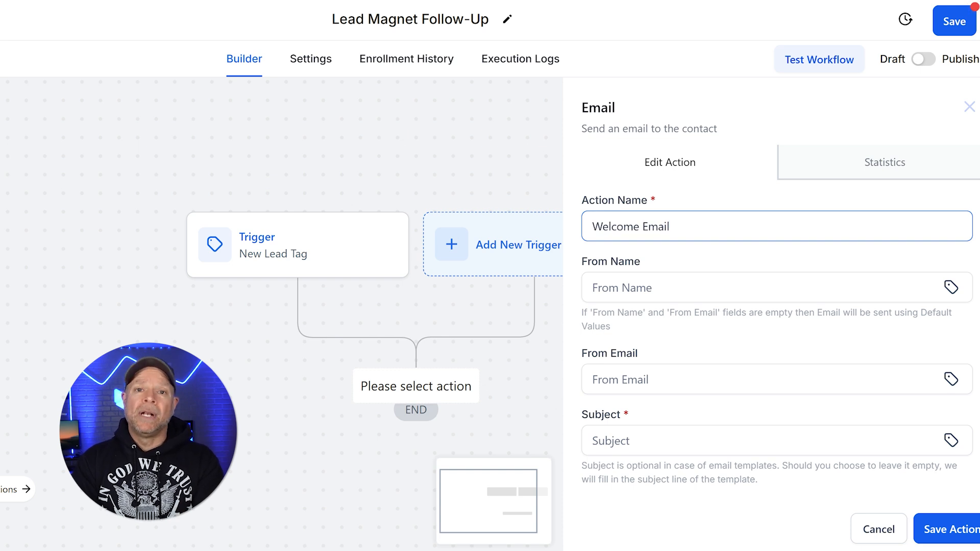
key(Tab)
scroll(776, 296, down, 2)
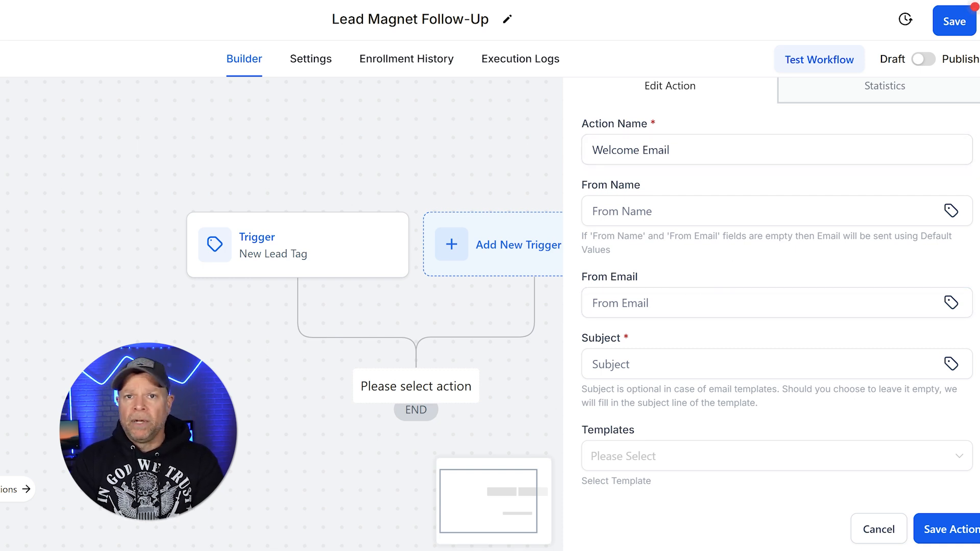
scroll(673, 338, down, 2)
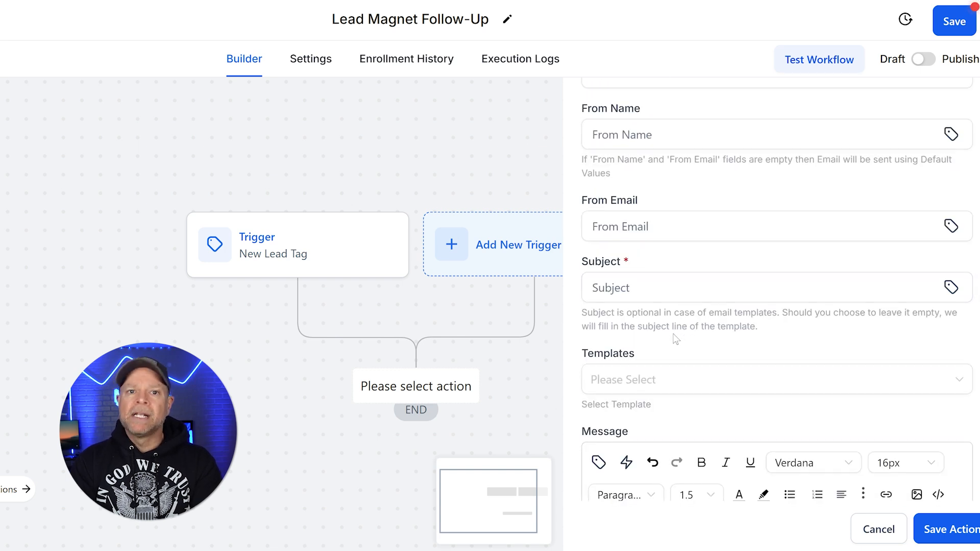
click(673, 288)
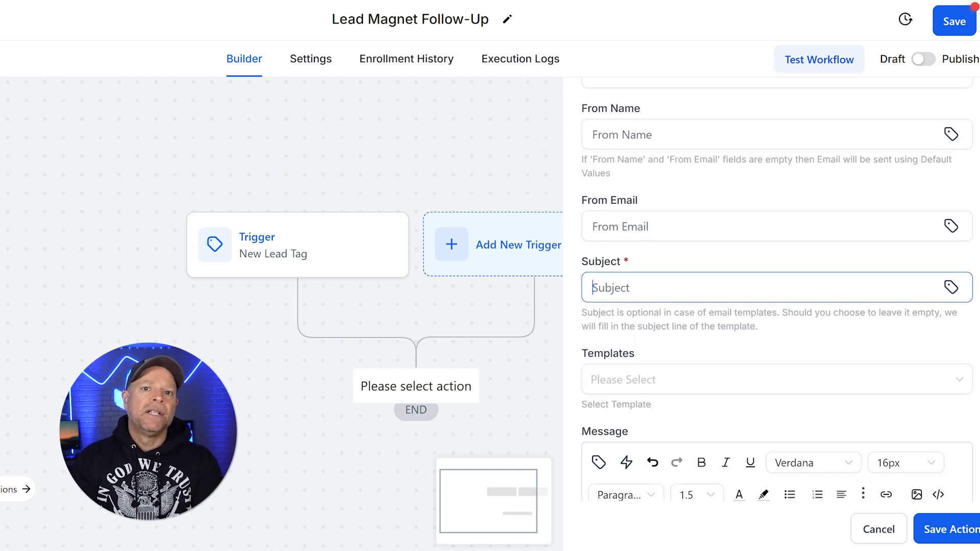
text(Welcome to Our Community!)
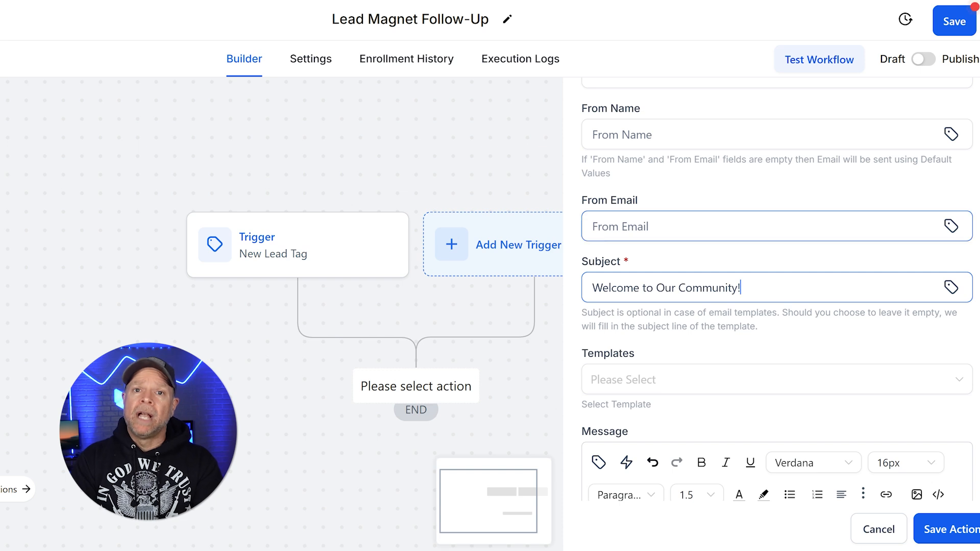
Browse the email templates without picking one, then save the Welcome Email step
scroll(715, 202, down, 2)
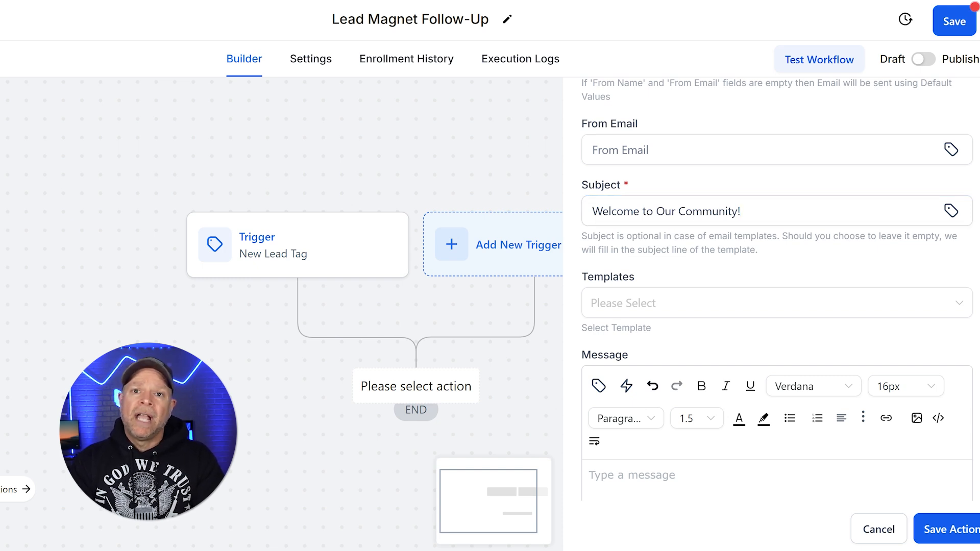
click(756, 305)
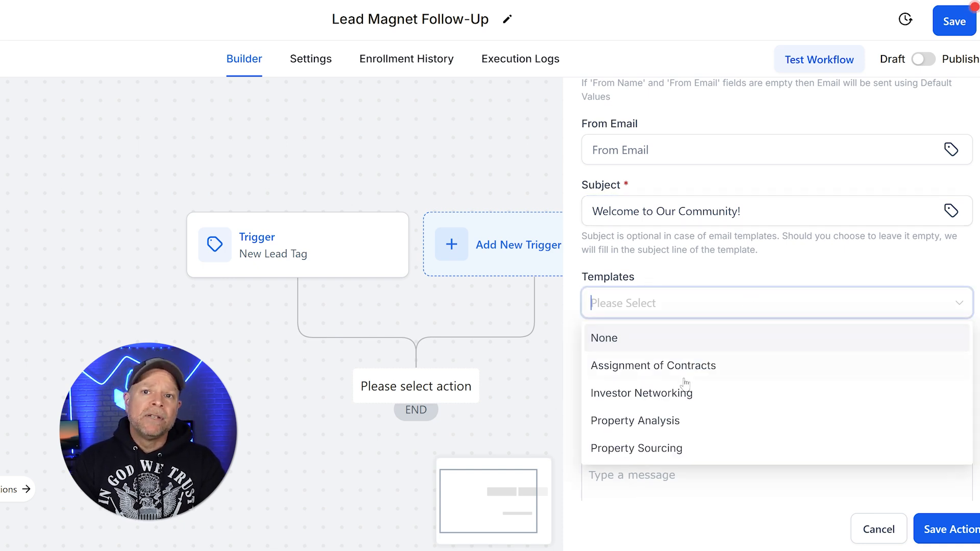
click(695, 310)
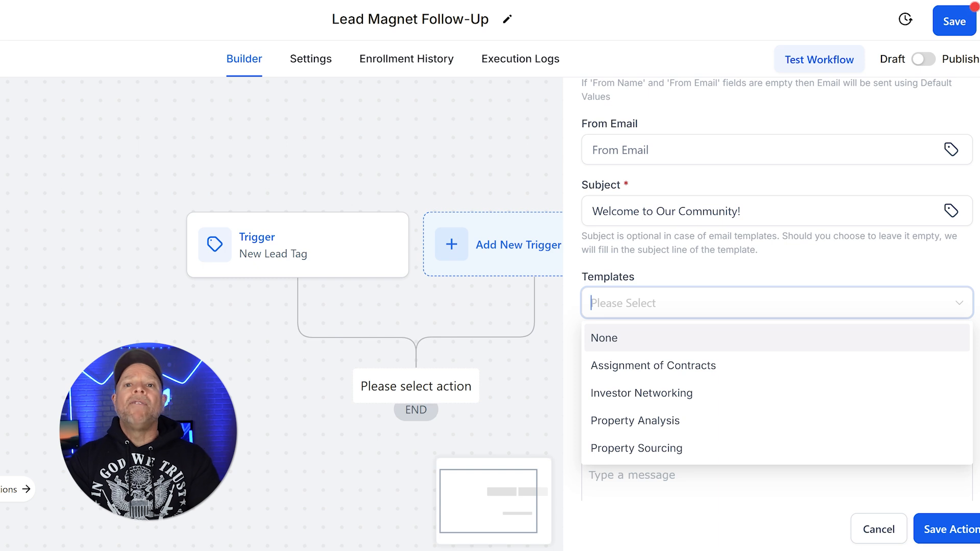
click(698, 260)
scroll(696, 300, down, 5)
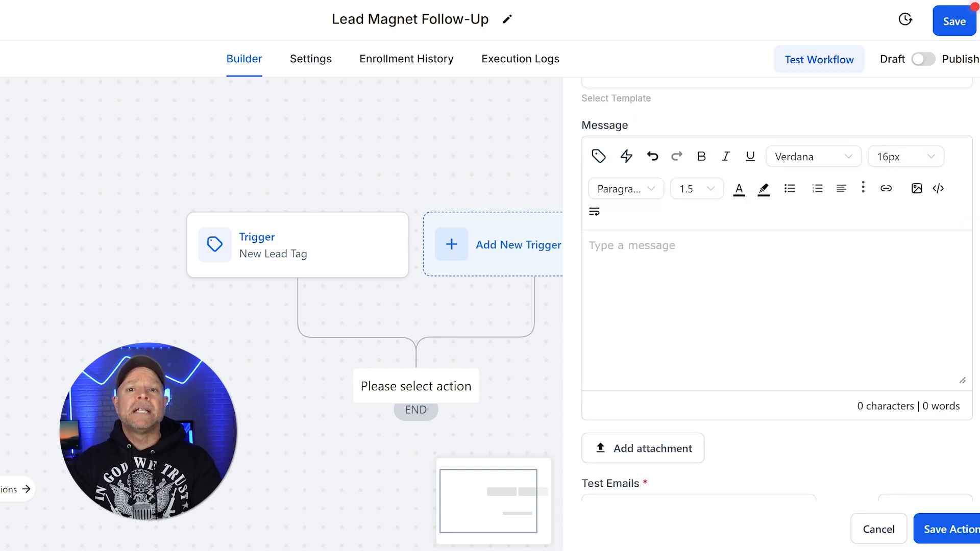
scroll(717, 391, down, 2)
click(946, 529)
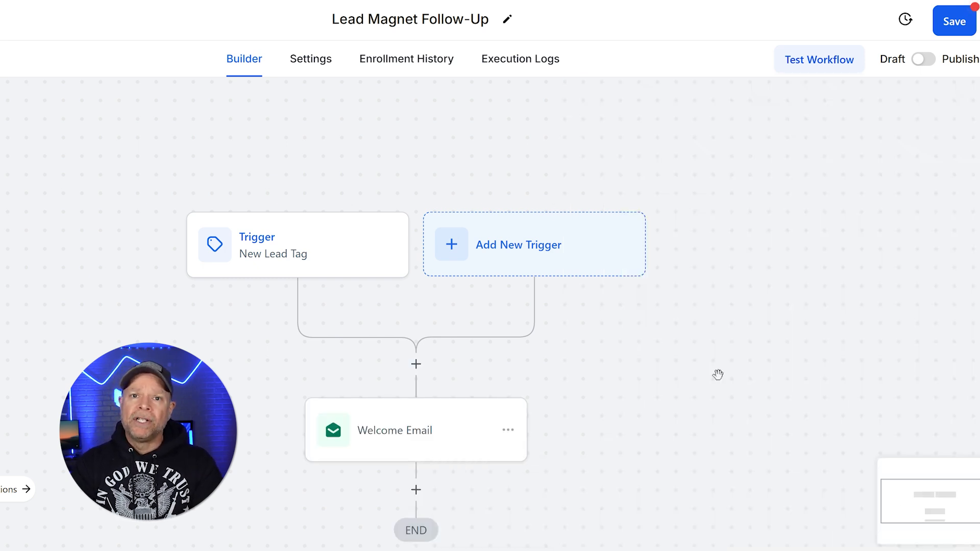
Add a Wait action after Welcome Email and rename it 'Wait 24 Hours'
scroll(752, 350, down, 3)
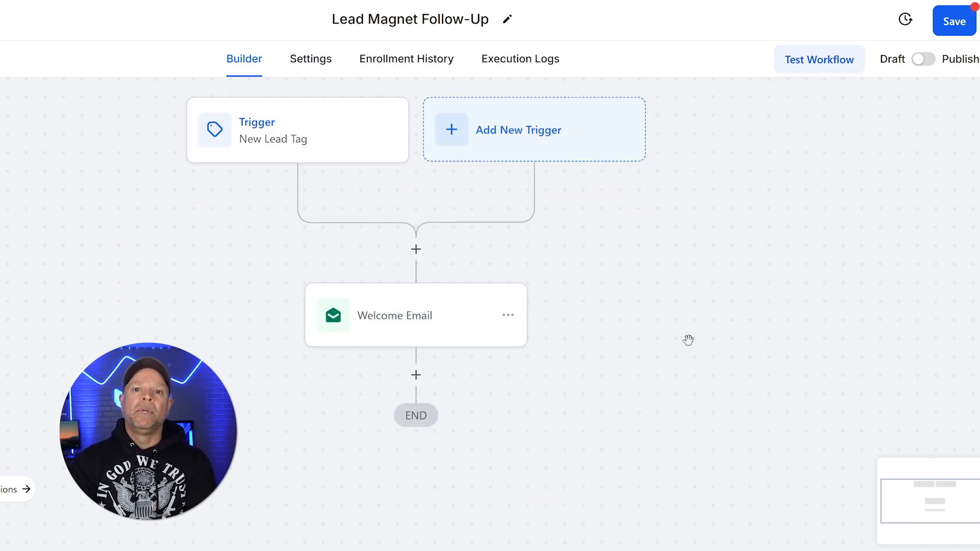
click(416, 376)
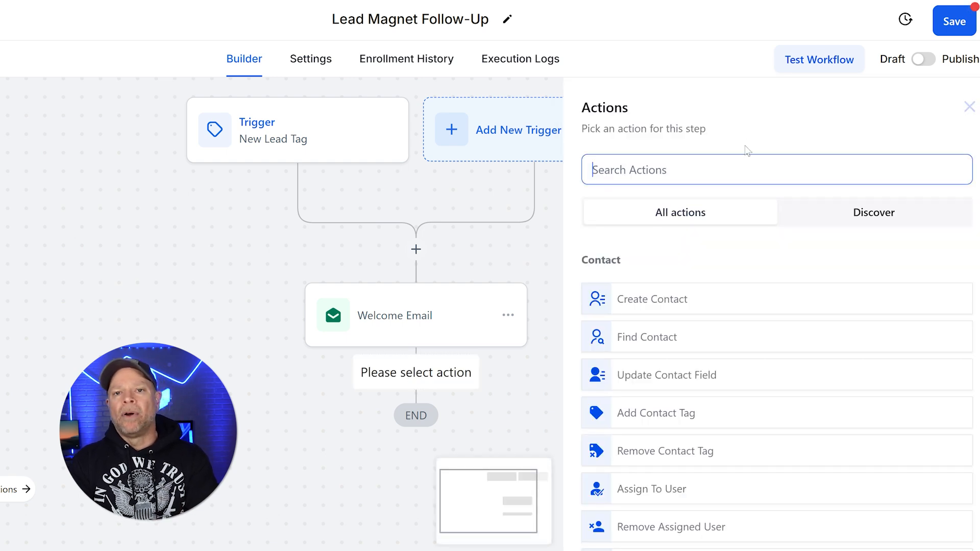
text(Wait)
click(718, 285)
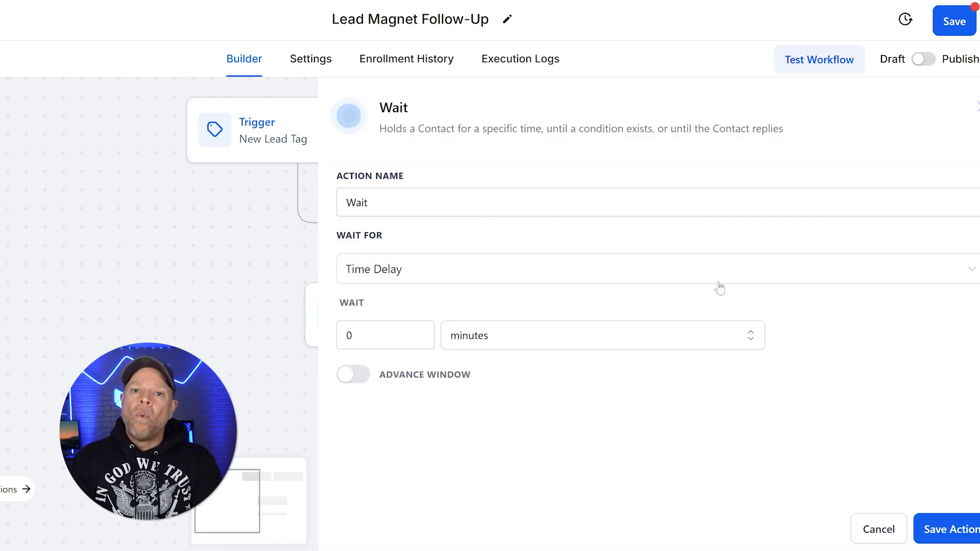
click(368, 202)
key(ctrl+a)
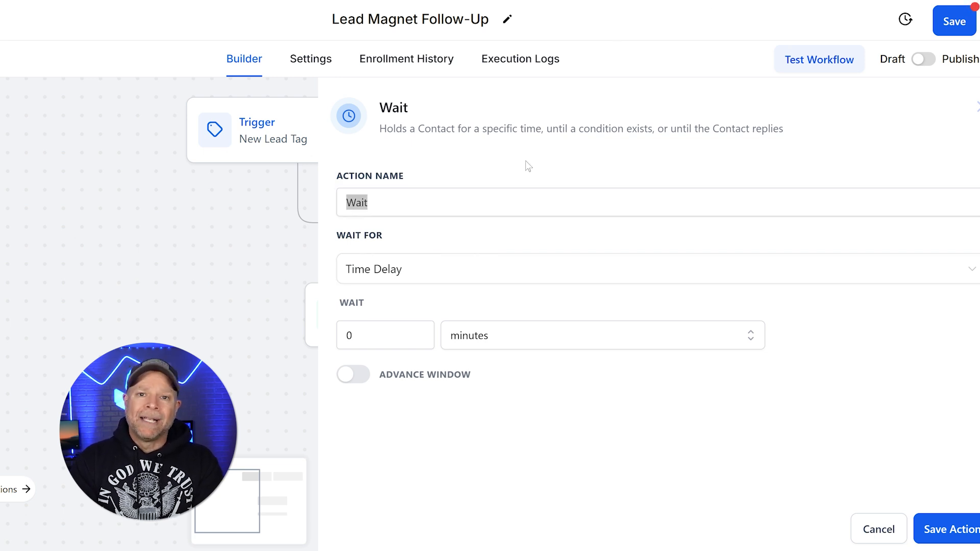
click(503, 205)
key(ctrl+a)
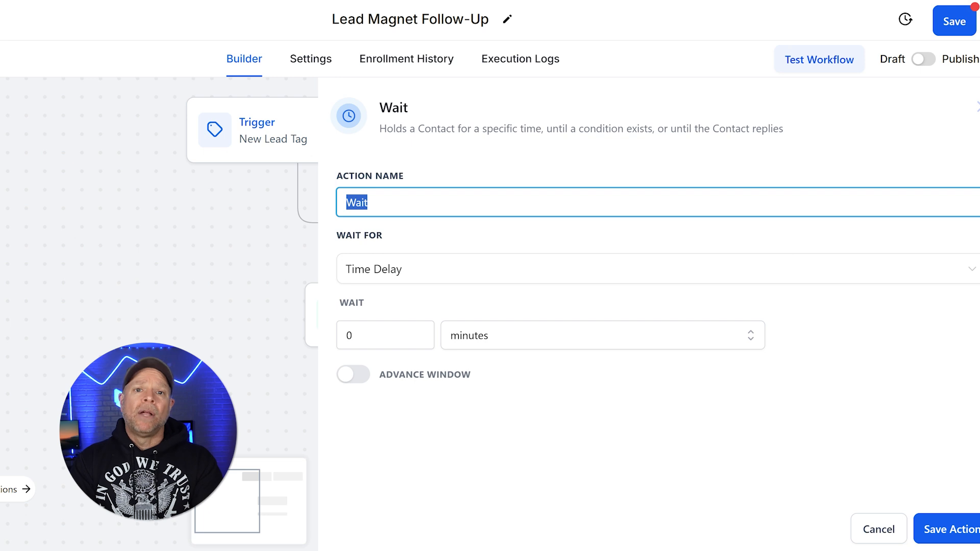
text(Wait 24 Hours)
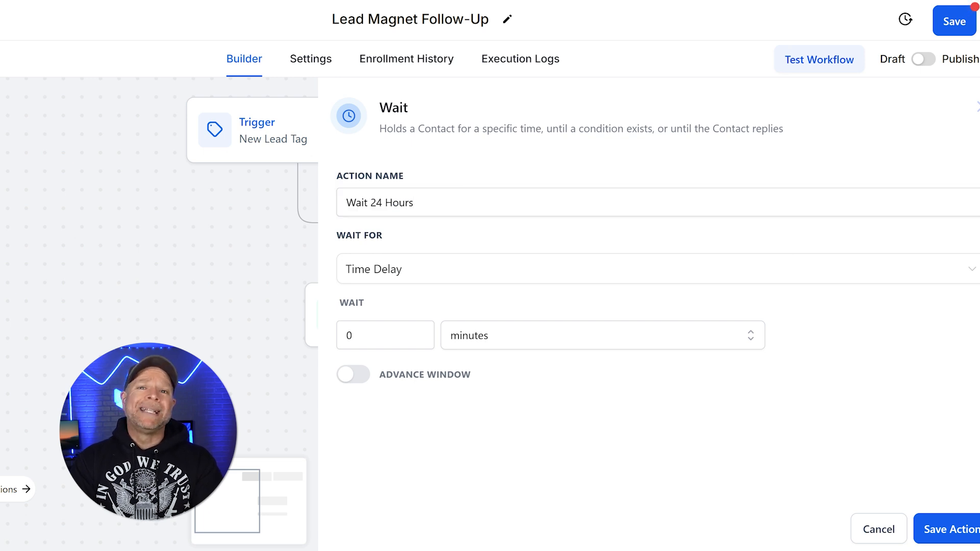
Set the wait delay to 24 hours and save the step
click(521, 341)
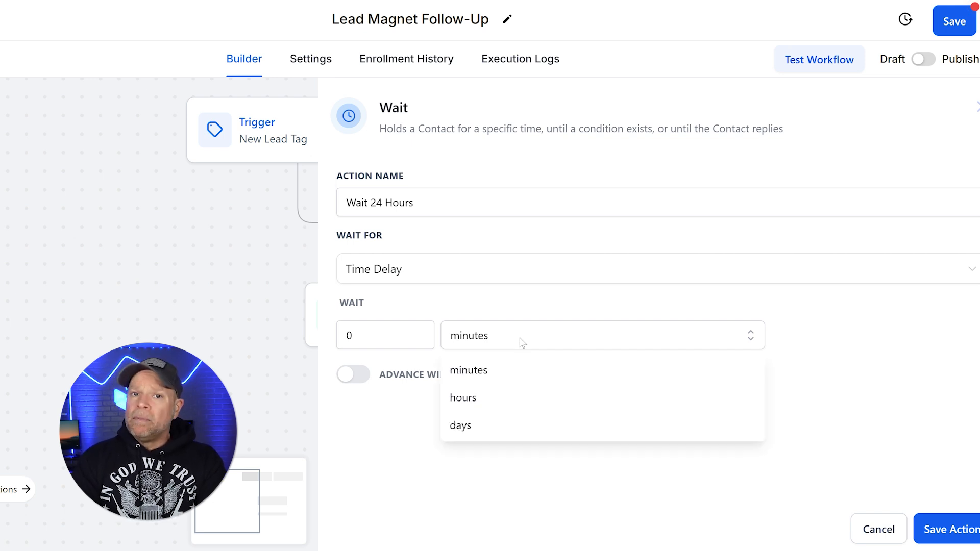
click(486, 400)
click(352, 335)
key(ctrl+a)
text(24)
click(536, 415)
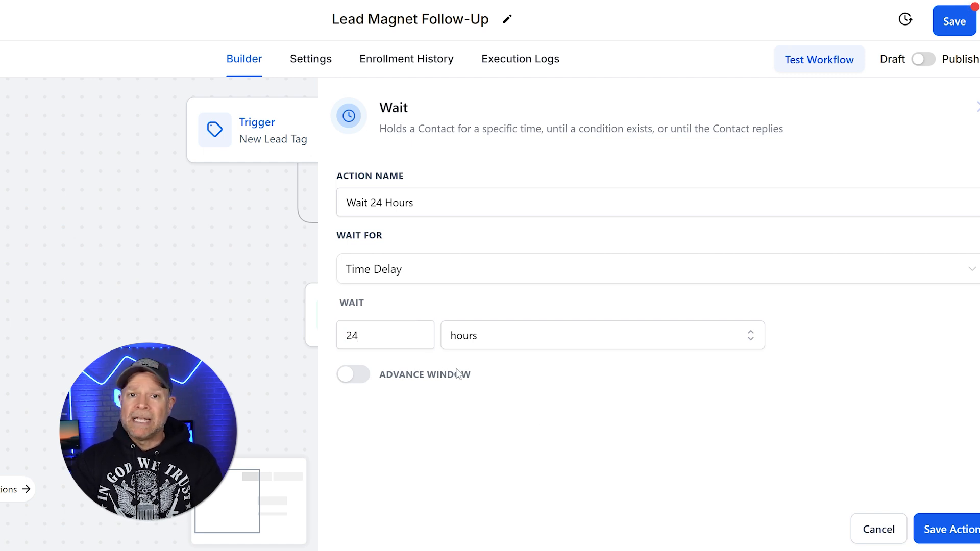
click(969, 530)
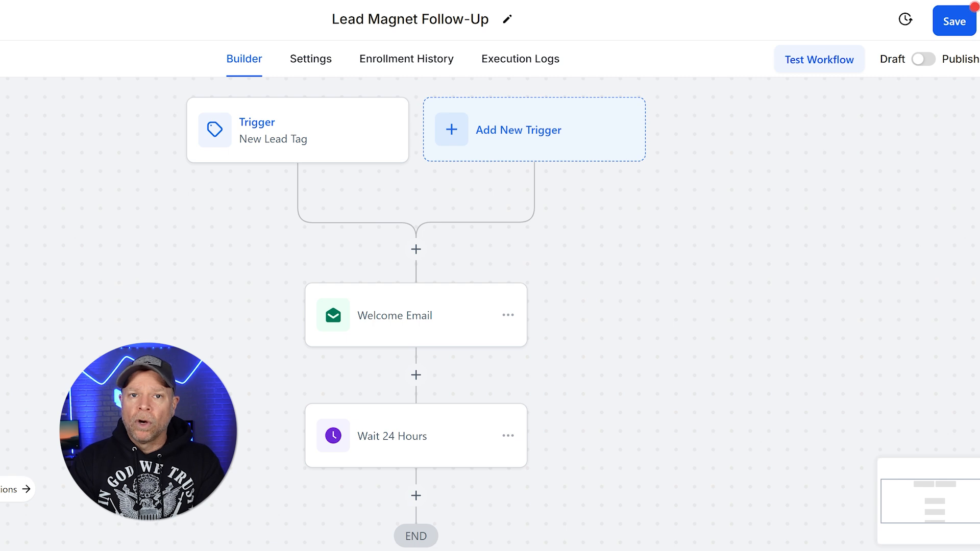
Add and save a Send Email action, still named 'Email', after the Wait 24 Hours step
scroll(662, 382, down, 3)
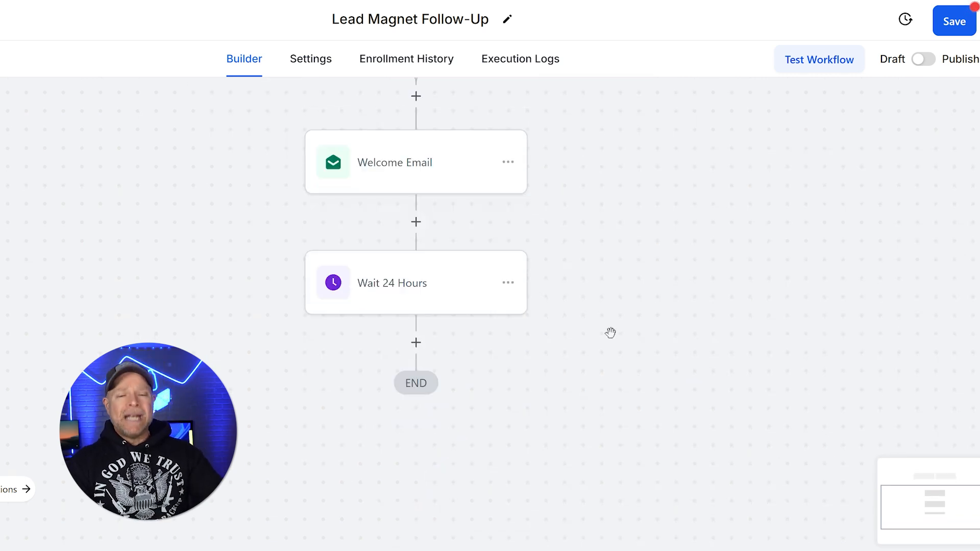
click(416, 342)
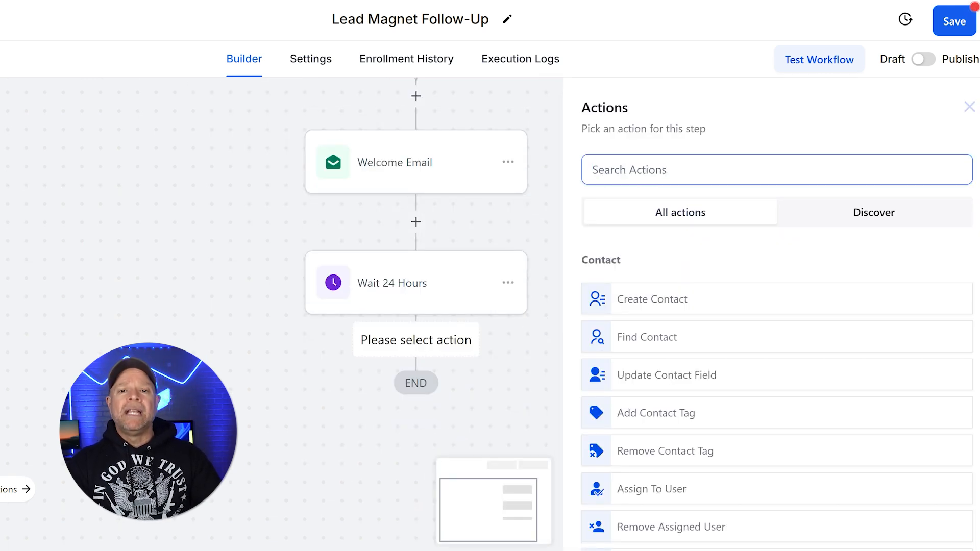
text(s)
click(696, 211)
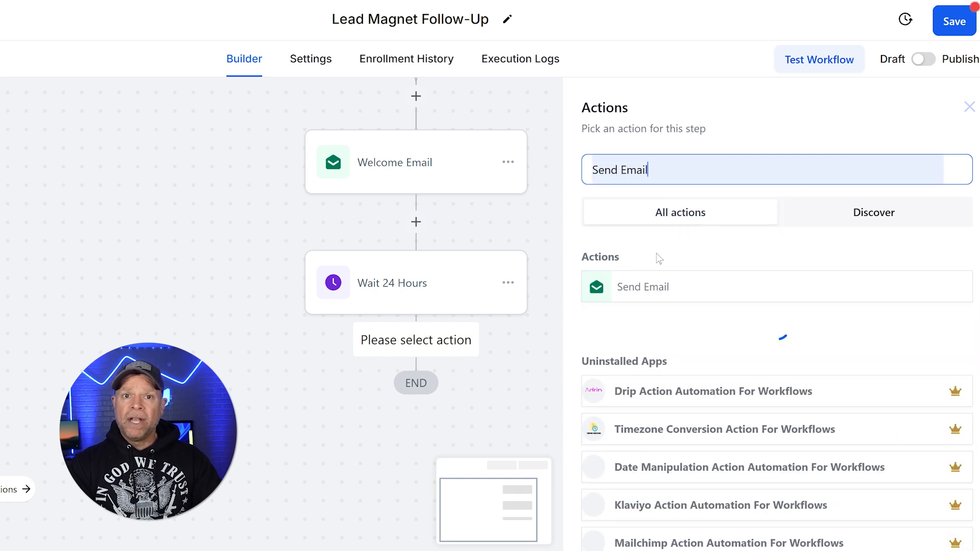
click(642, 287)
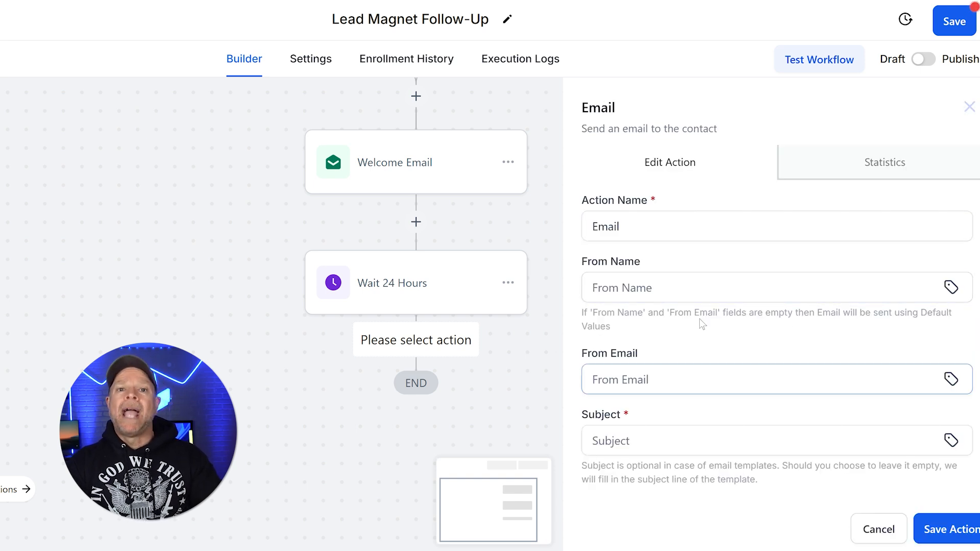
scroll(796, 353, down, 10)
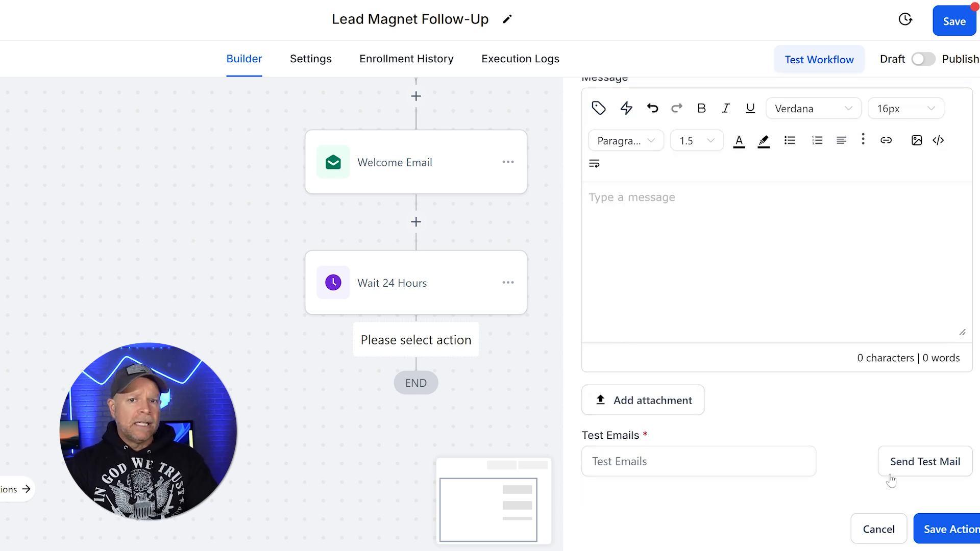
click(966, 525)
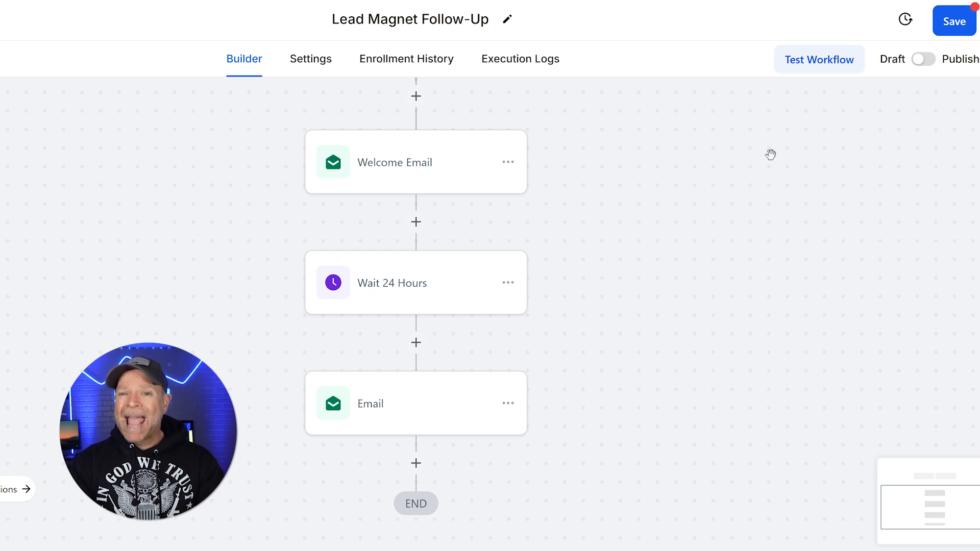
click(0, 310)
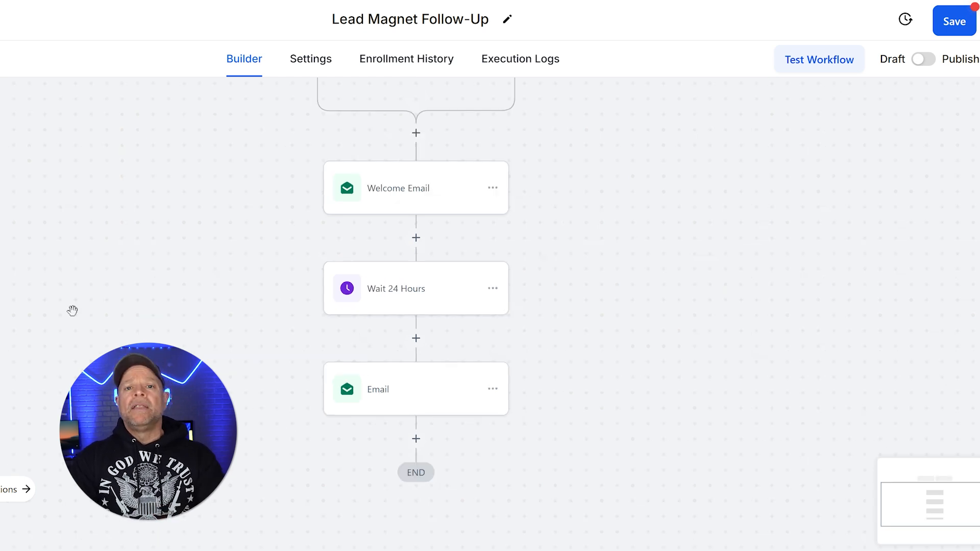
Zoom out to see the trigger, both emails and the wait, then save Lead Magnet Follow-Up
scroll(72, 310, up, 1)
click(1, 306)
scroll(71, 267, up, 1)
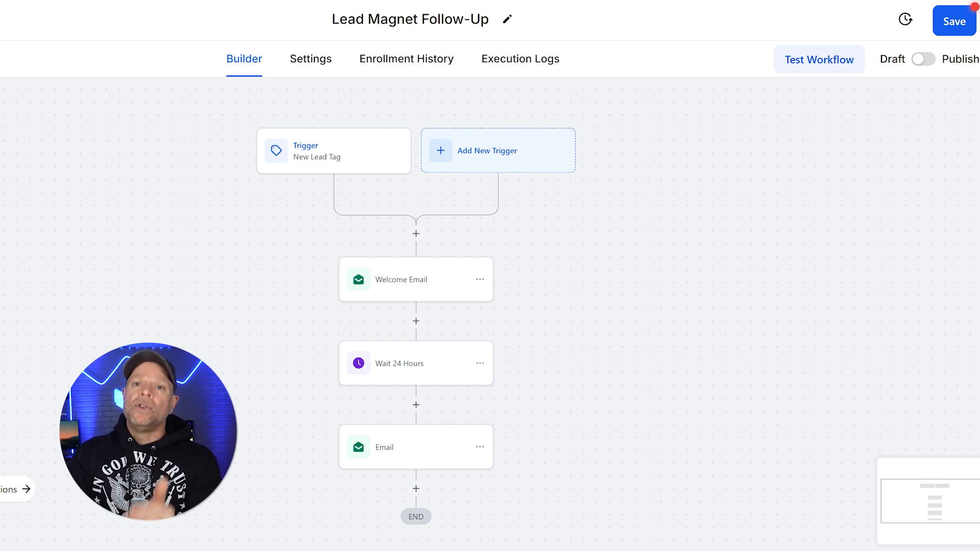
click(958, 30)
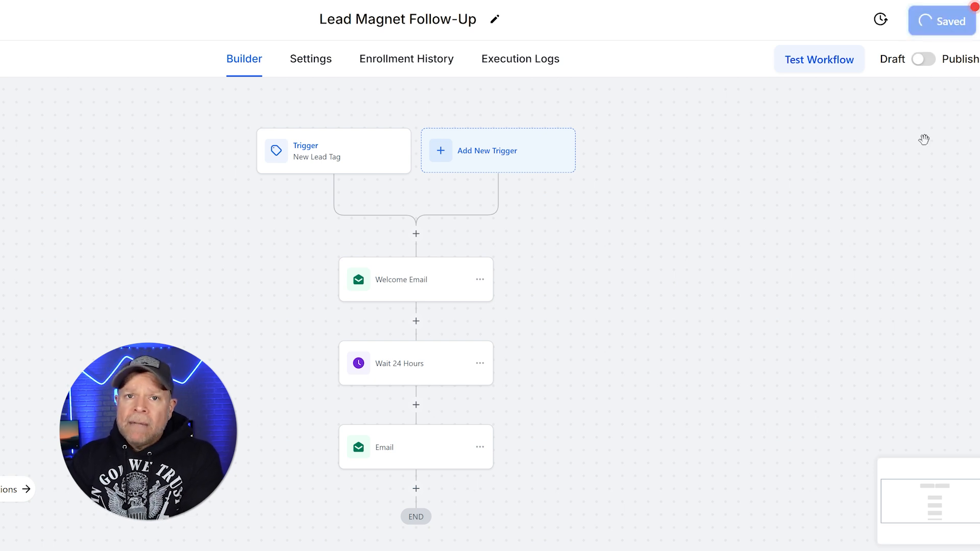